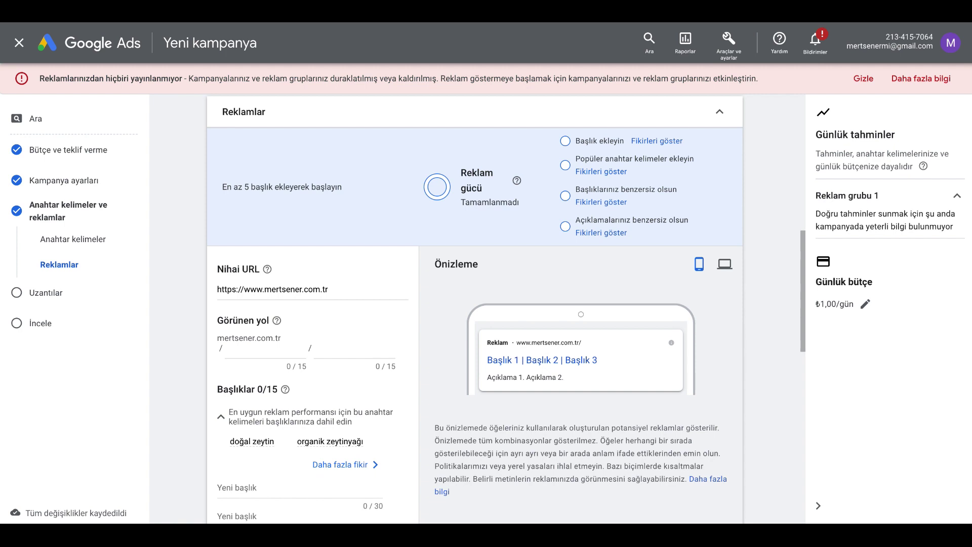
- Enter the first three ad headlines: "Ayvalık'tan Organik Zeytinyağı", "%100 Organik Zeytinyağı" and "Yerel Üreticiden Doğal Zeytin"
scroll(363, 378, down, 4)
scroll(365, 379, up, 3)
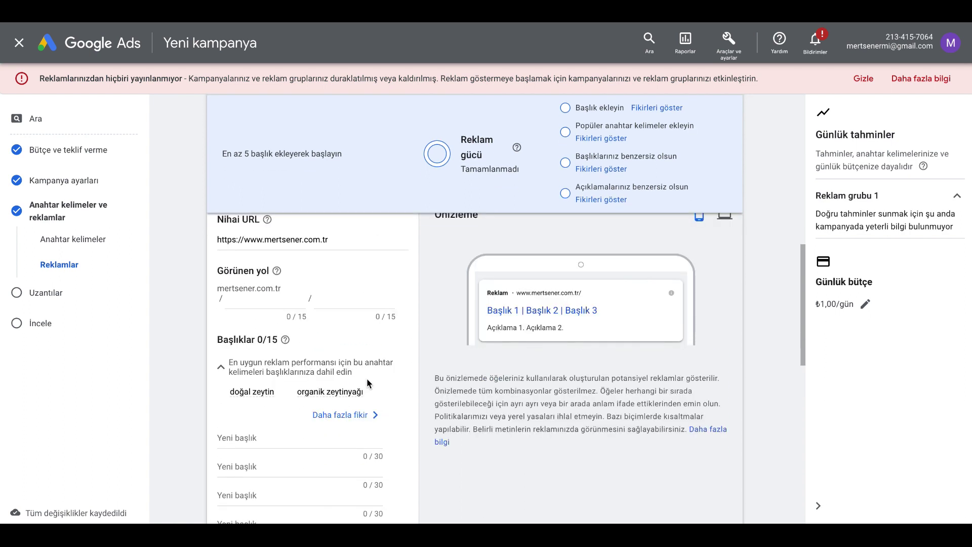
scroll(387, 376, down, 1)
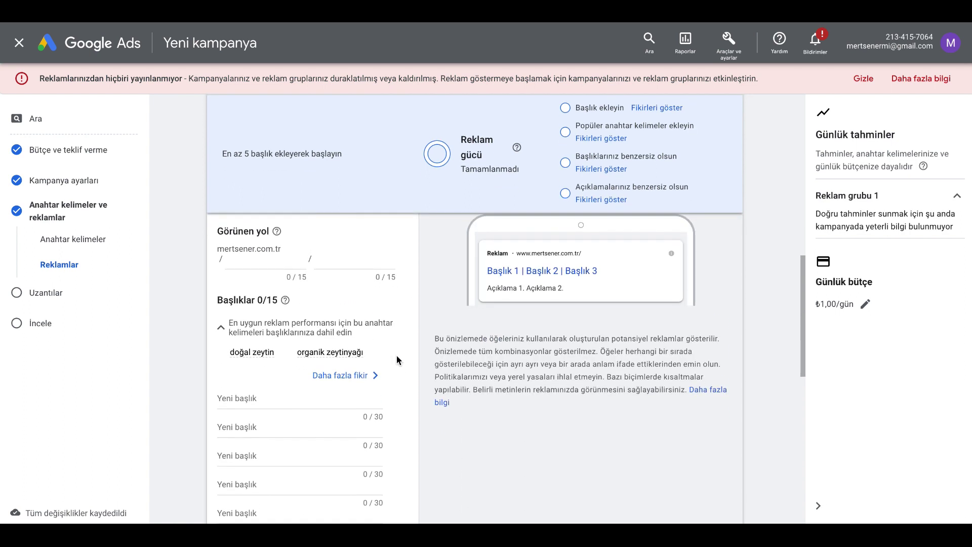
scroll(399, 362, down, 1)
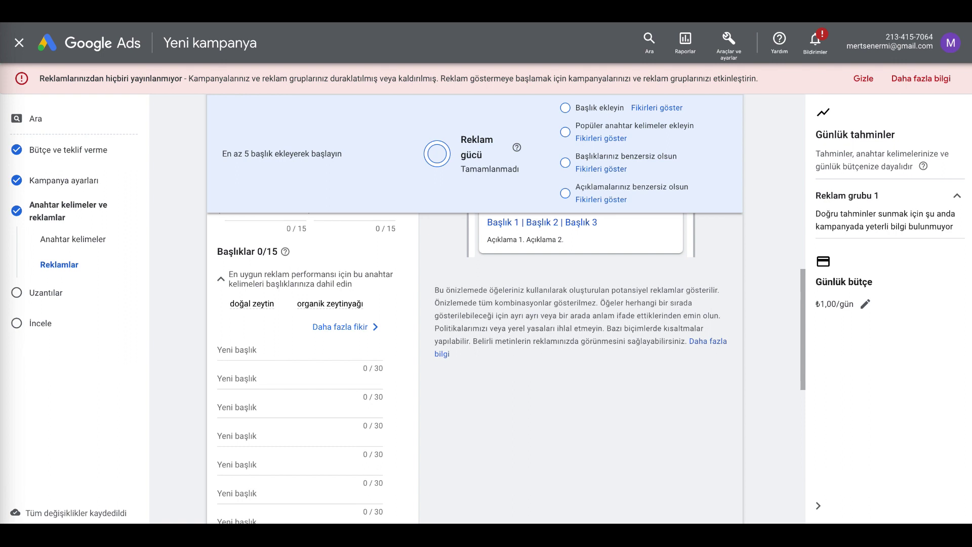
click(247, 349)
text(Ayvalık'tan Organik Zeytinyağı)
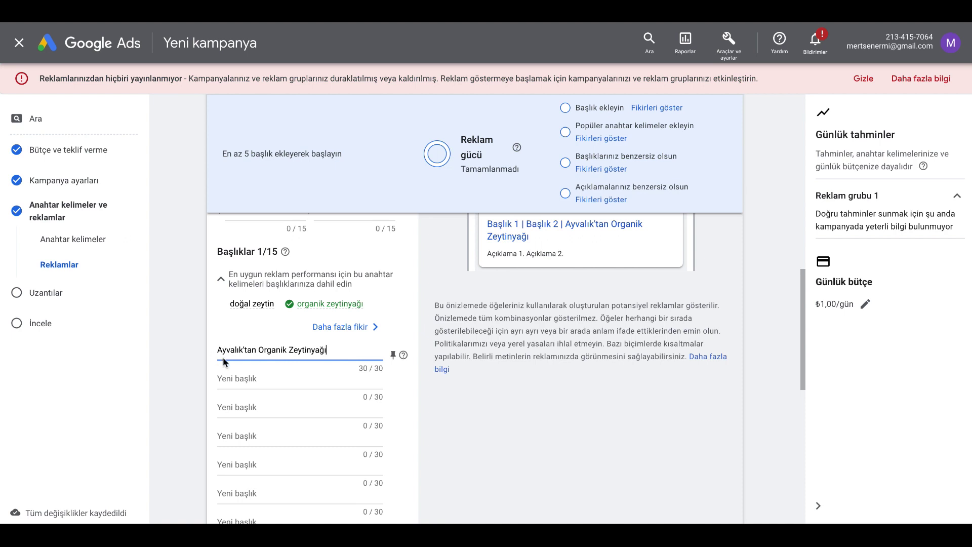
click(335, 374)
text(%100 Organik Zeytinyağı)
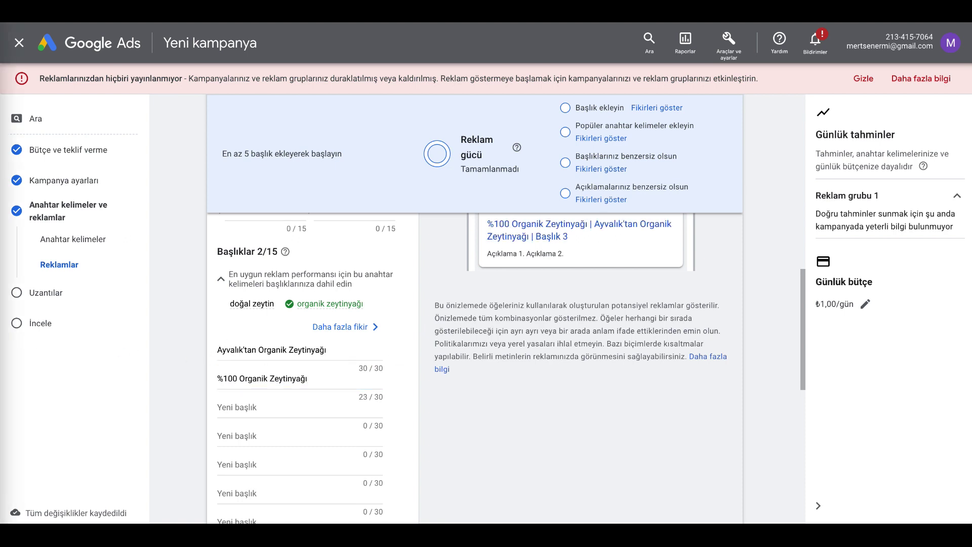
click(273, 407)
text(Yerel Üreticiden Doğal Zeytin)
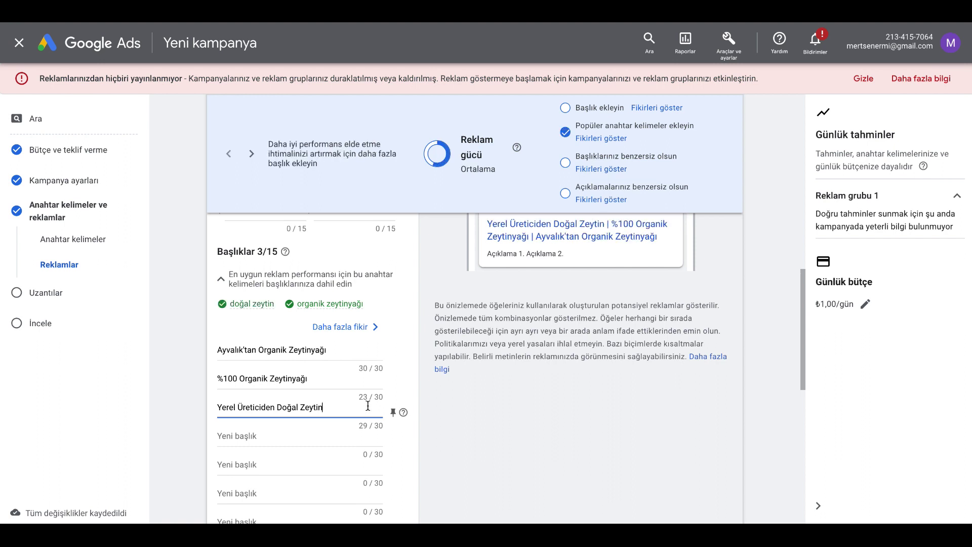
- Add "Online Zeytinyağı Satışı" and "Ayvalık'tan Kapına Zeytinyağı" as the fourth and fifth ad headlines
scroll(368, 405, down, 4)
scroll(261, 357, up, 3)
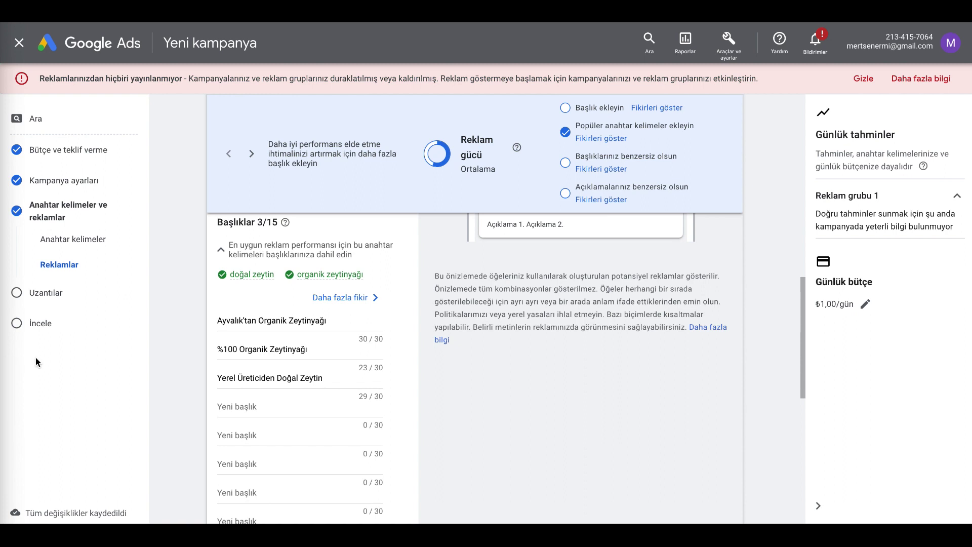
click(224, 406)
text(Online Zeytinyağı Satışı)
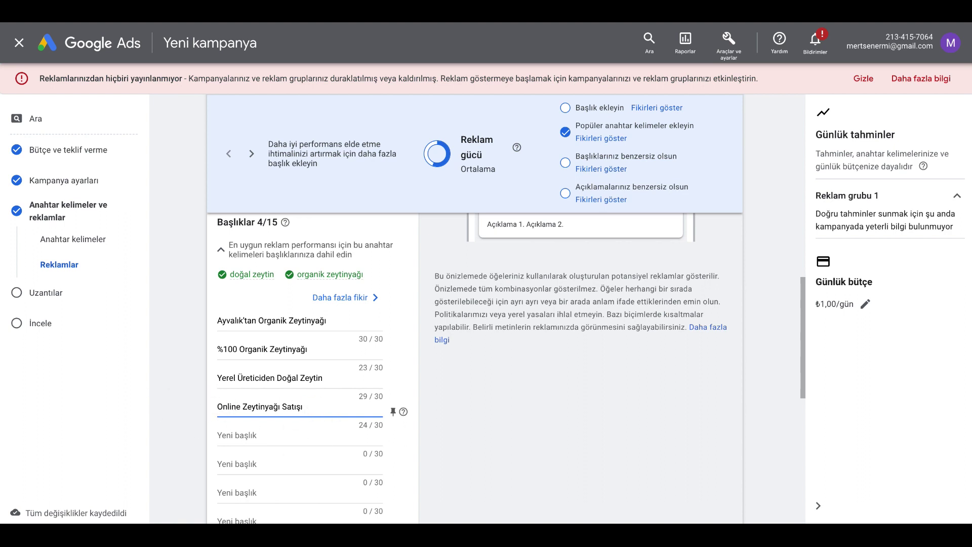
click(238, 434)
text(Ayvalık'tan Kapına Zeytinyağı)
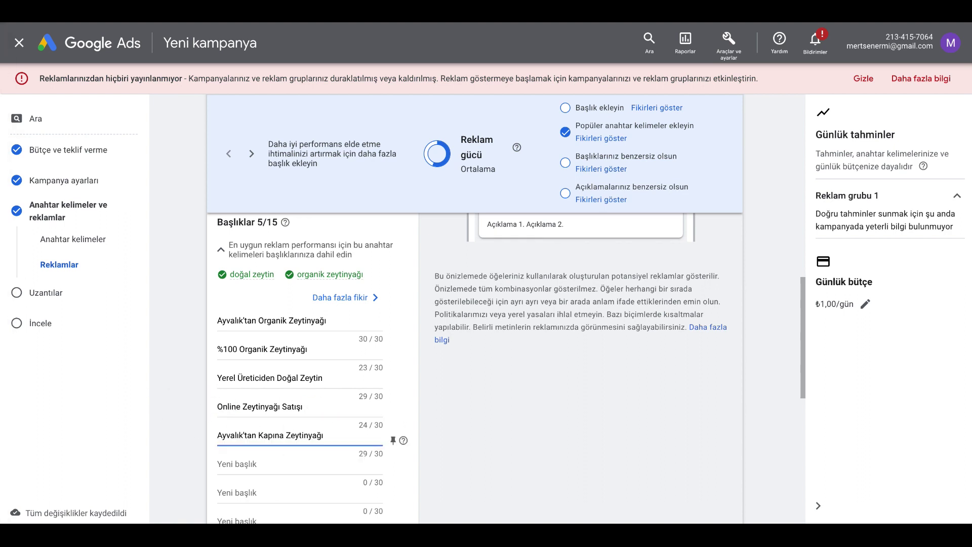
- Add "Koşulsuz 15 Gün İade" and "Ücretsiz ve Aynı Gün Kargo" as the sixth and seventh ad headlines
scroll(324, 437, down, 3)
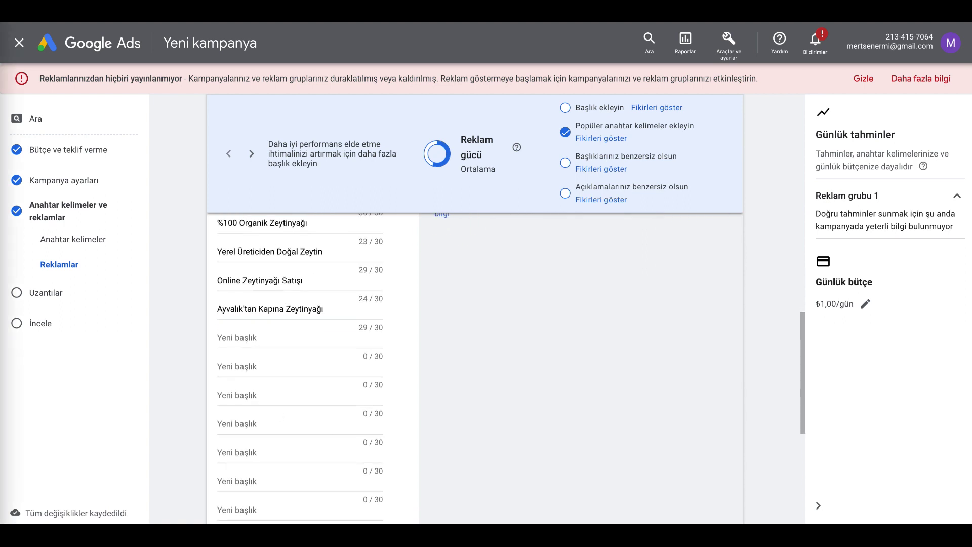
click(254, 337)
text(Koşulsuz 15 Gün İade)
click(270, 366)
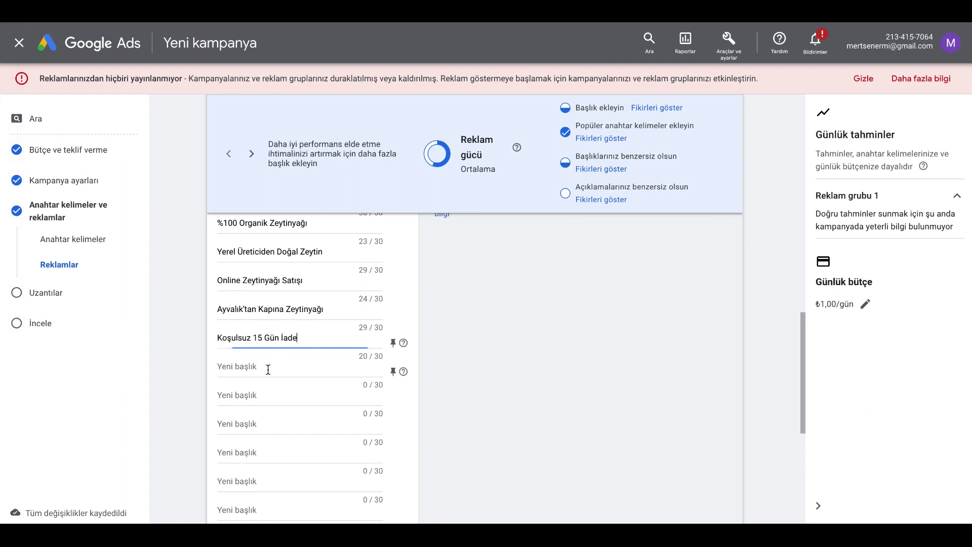
text(Ücretsiz Kargo)
click(250, 366)
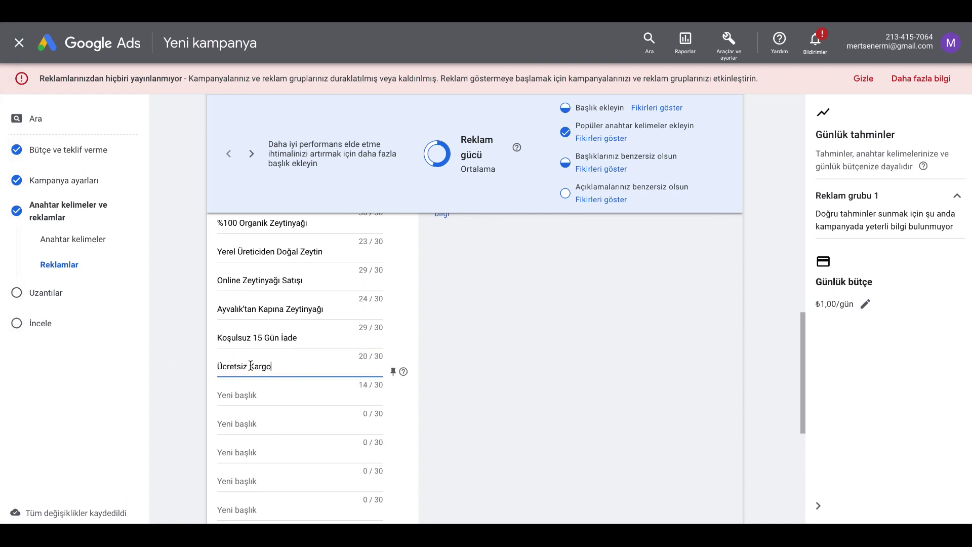
text(ve Aynı Gün)
- Fill the next three headlines with "Tamamen Saf Organik Zeytinyağı", "Sağlıklı ve Doğal Besinler" and "%100 Doğal Zeytin - Ege'den"
scroll(294, 373, down, 2)
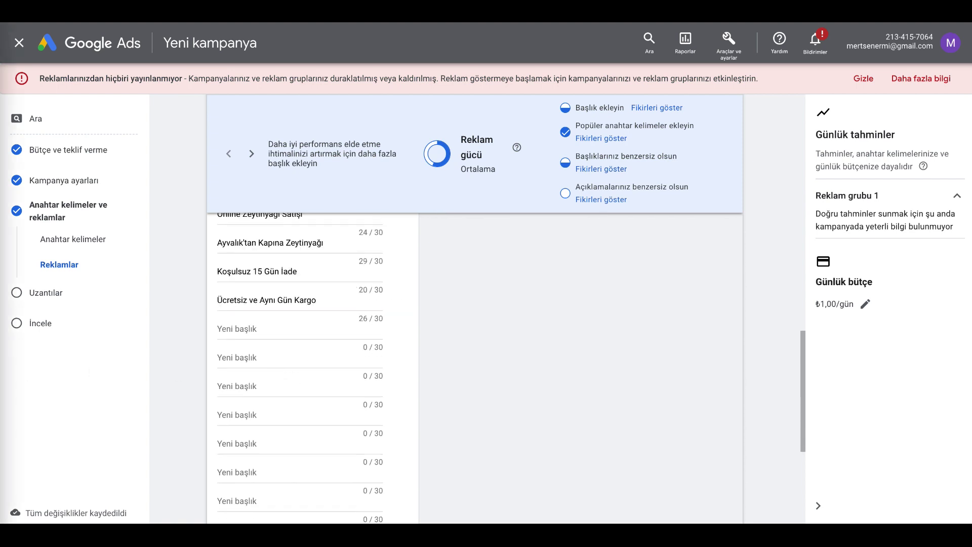
text(Tamamen Saf Organik Zeytinyağı)
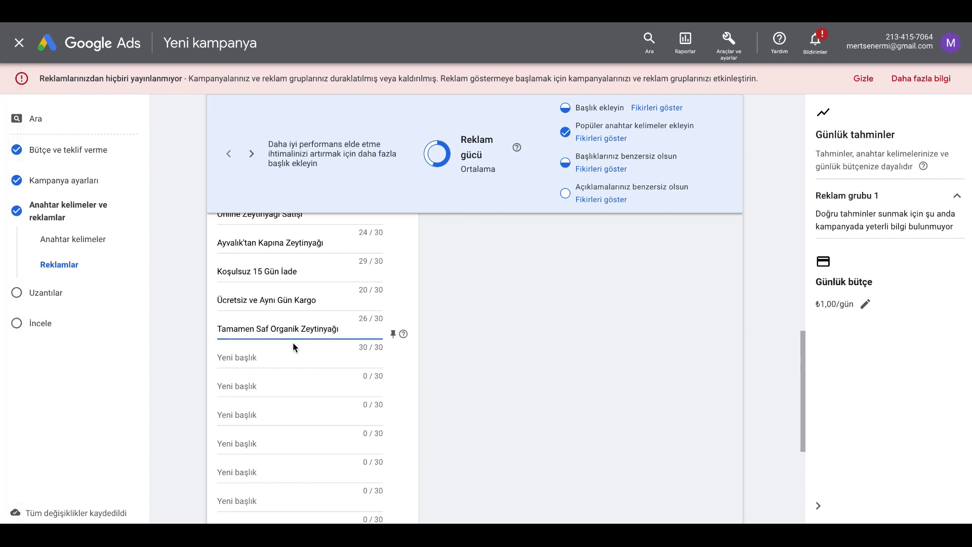
click(245, 357)
text(Sağlıklı ve Doğal Besinler)
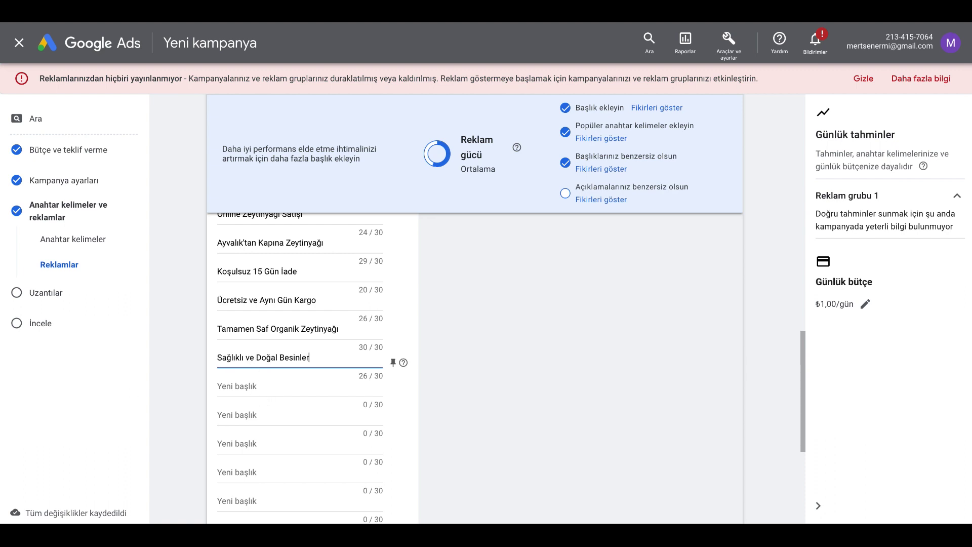
click(251, 386)
text(%100 Doğal Zeytin - Ege'den)
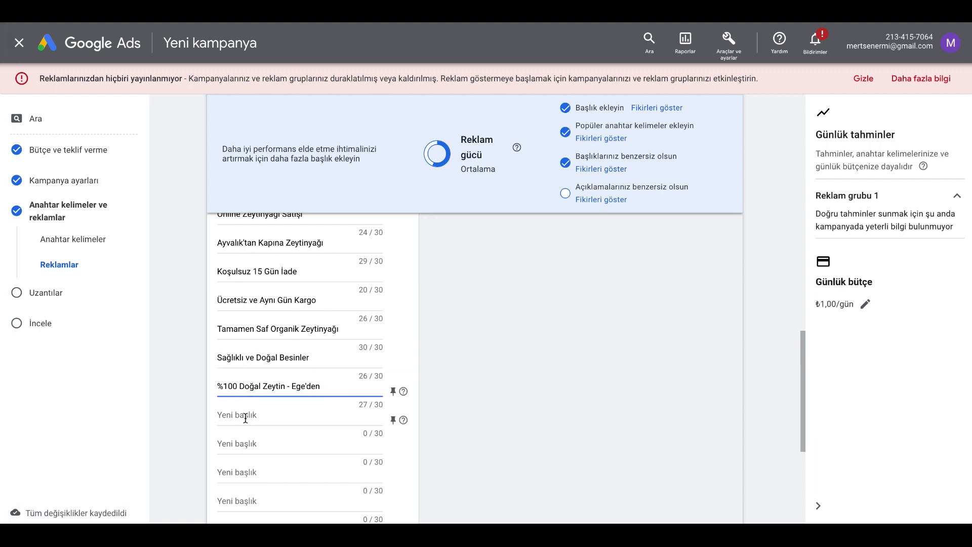
- Add the offer headlines "Bugüne Özel %25 İndirim" and "99₺'den Başlayan Fiyatlar" in the next two empty headline fields
scroll(262, 420, down, 2)
scroll(263, 421, down, 1)
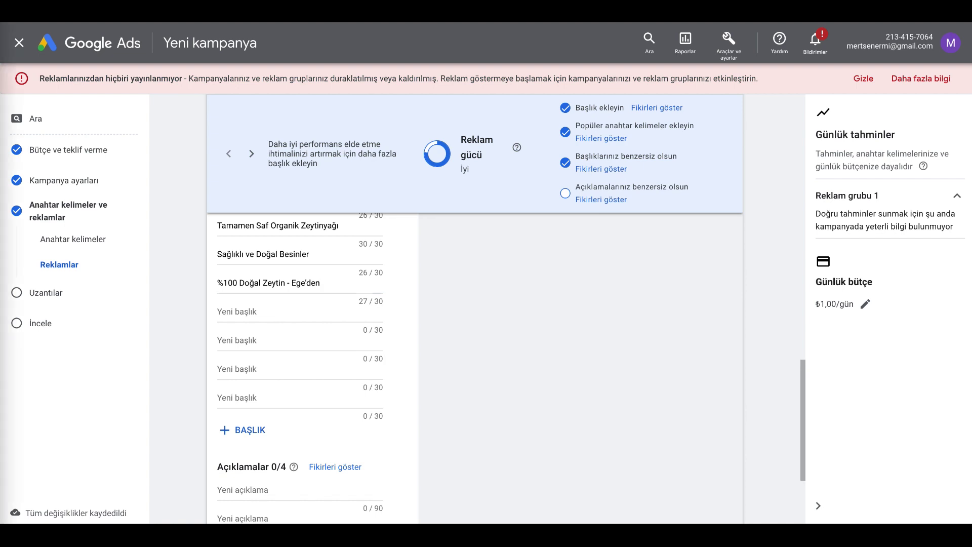
key(Tab)
text(Bugüne Özel %25 İndirim)
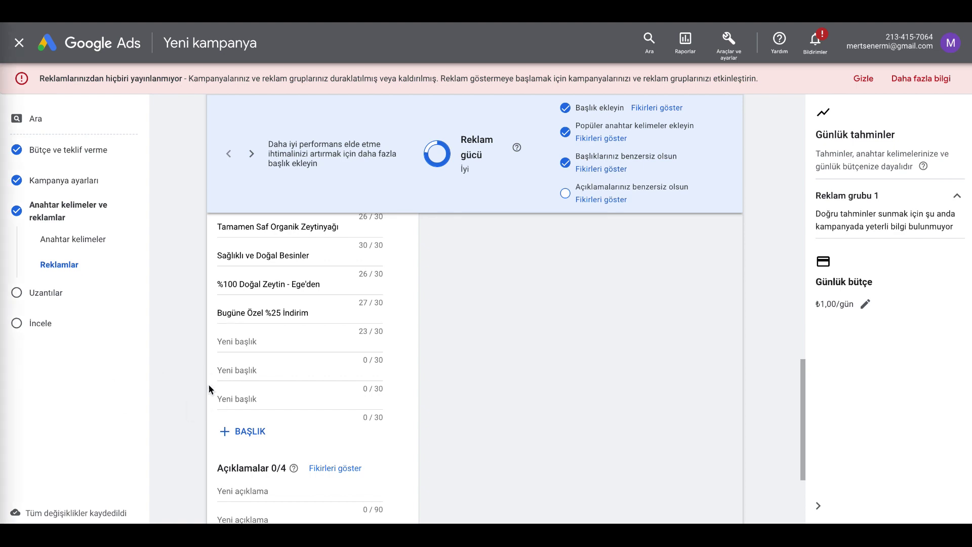
click(255, 344)
text(99₺'den Başlayan Fiyatlar)
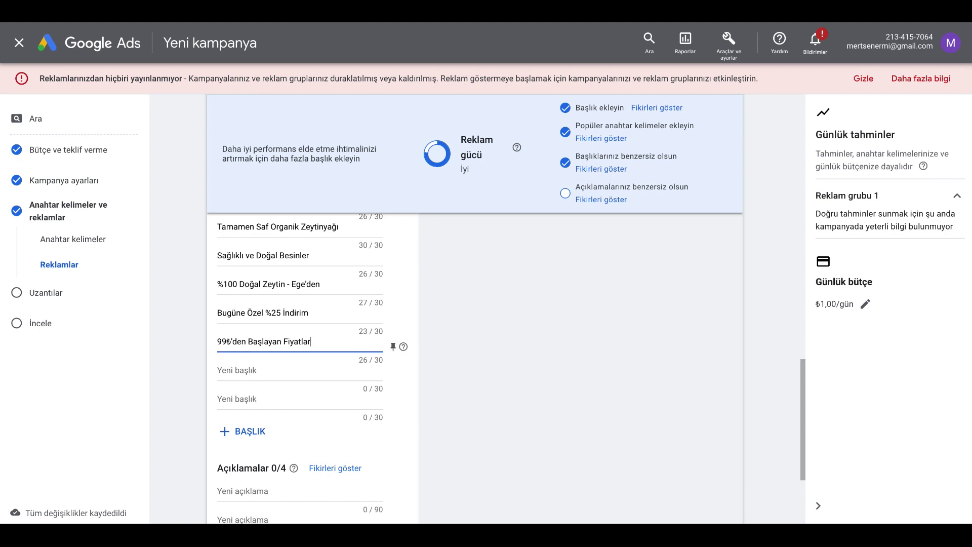
- Add the call-to-action headline "Bitmeden Şimdi Sipariş Verin" below the price headline and review the list of ad headlines
click(238, 370)
text(Bitmeden Şimd)
text(i S)
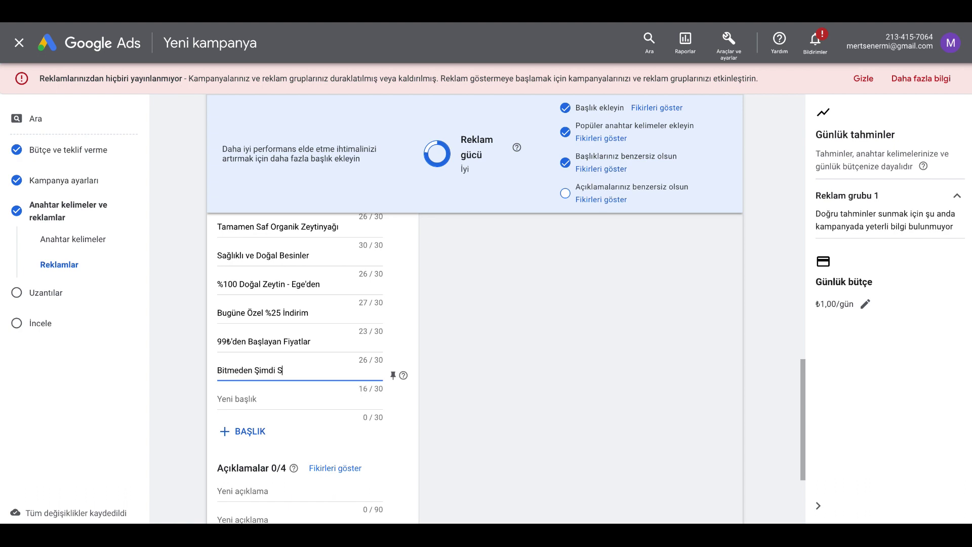
text(ipi)
key(BackSpace)
text(ar)
key(BackSpace)
text(riş Verin)
click(59, 264)
scroll(334, 304, down, 3)
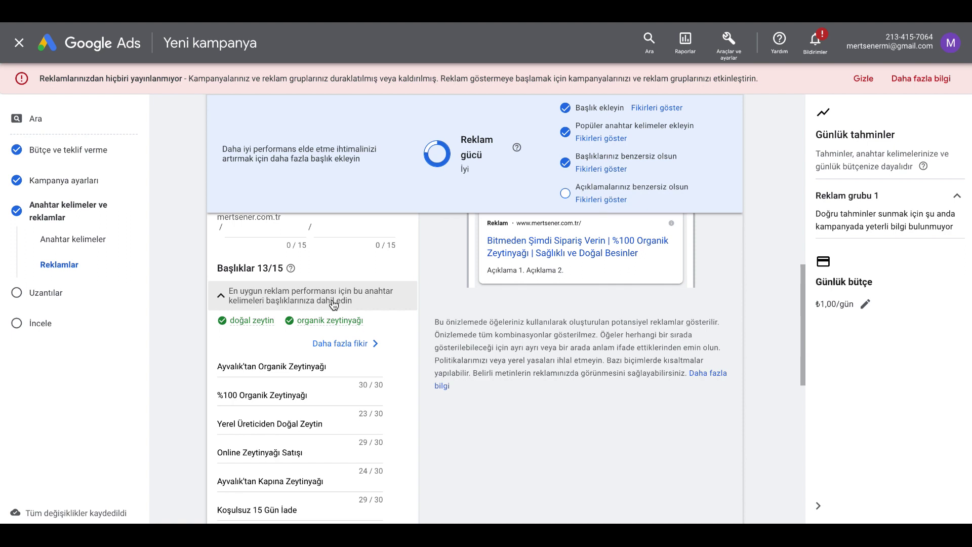
scroll(334, 303, down, 6)
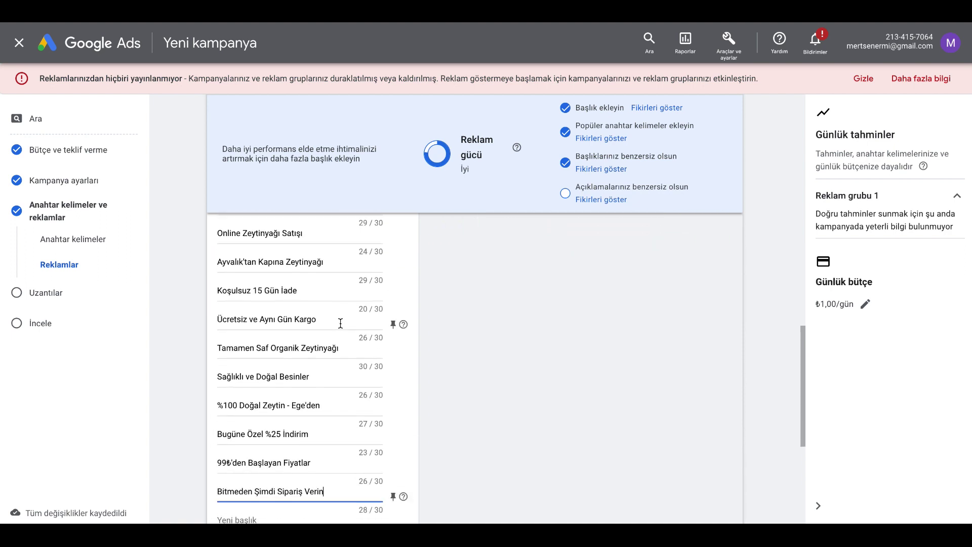